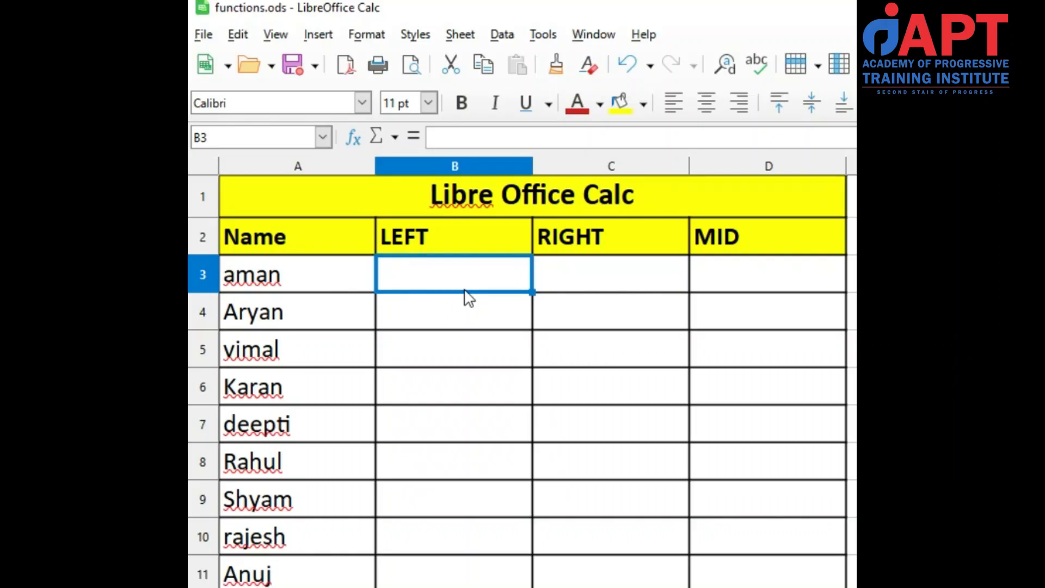
Enter the formula =LEFT(A3,3) in cell B3 to extract the first three characters of the name
type("=")
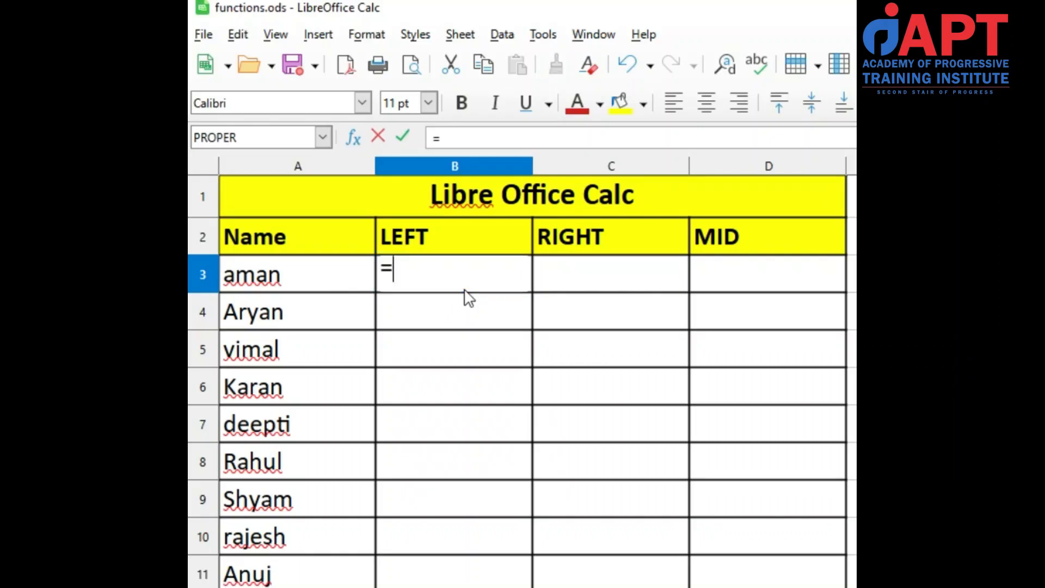
type("left")
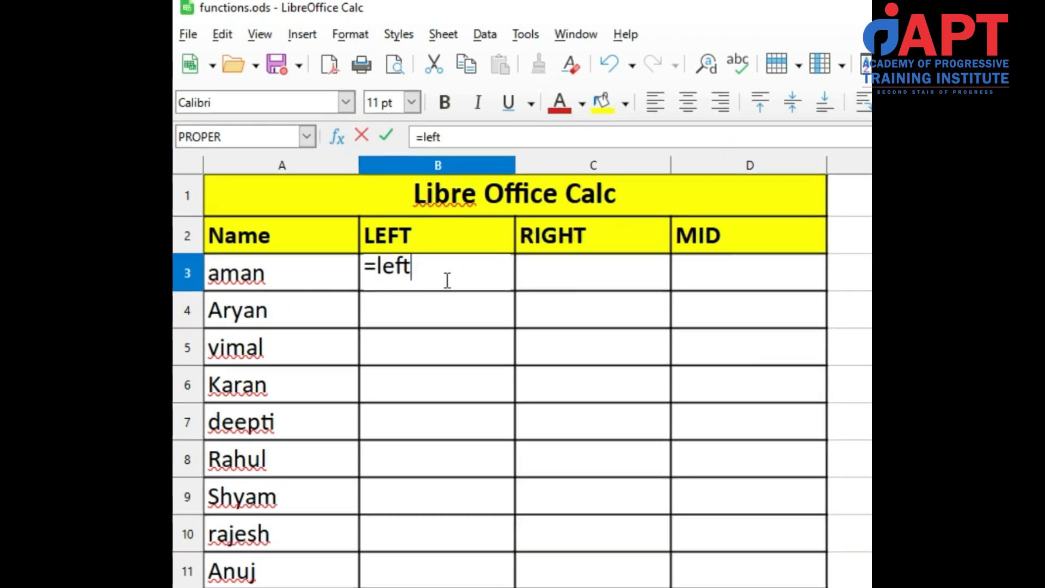
type("(")
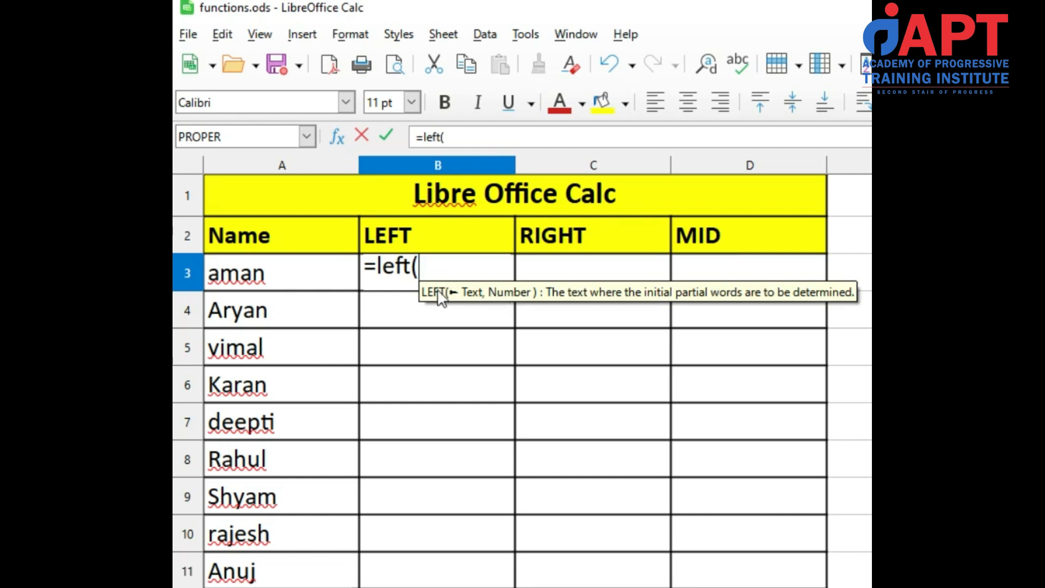
left_click(289, 288)
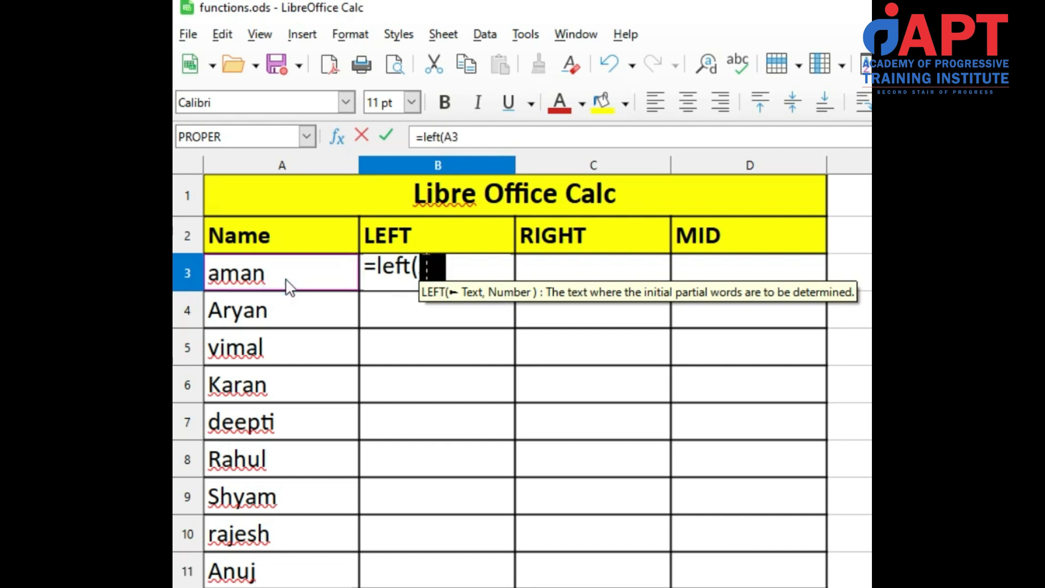
type(",3")
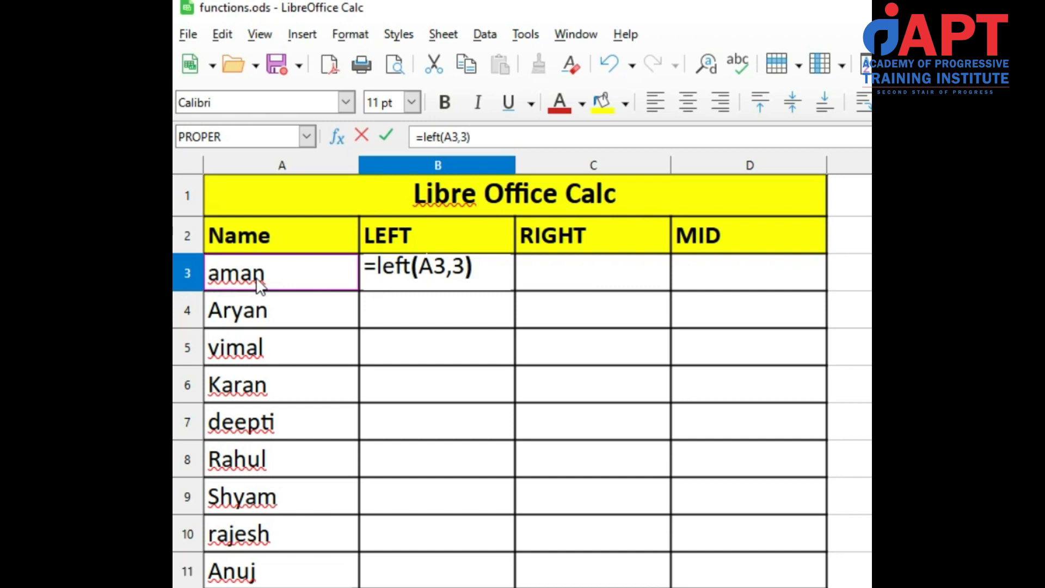
key("Return")
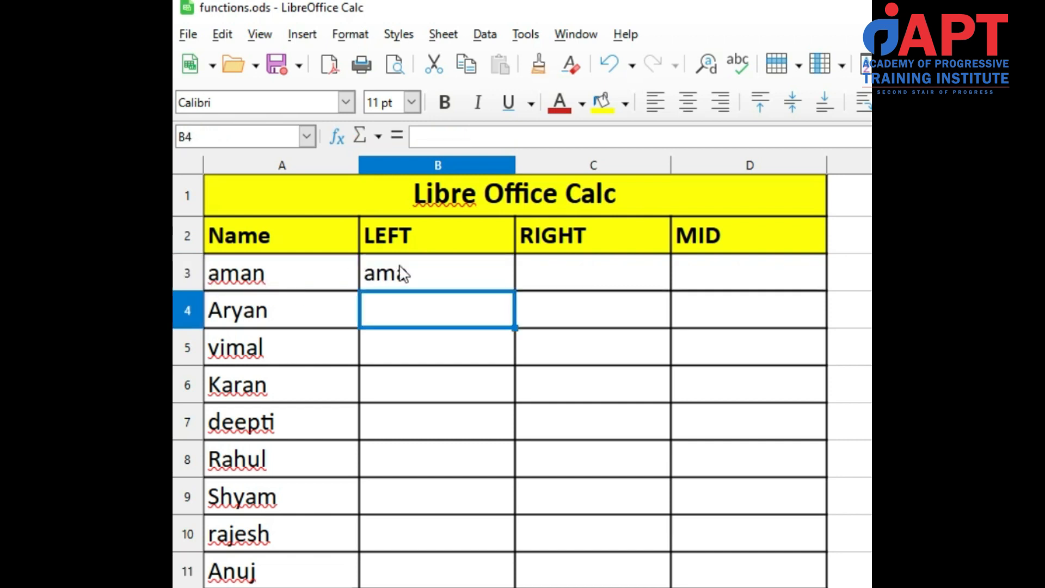
Copy the LEFT formula from B3 into the range B3:B11, accepting the overwrite of existing data
left_click(403, 272)
key("ctrl+c")
left_click(418, 564, "shift")
key("ctrl+v")
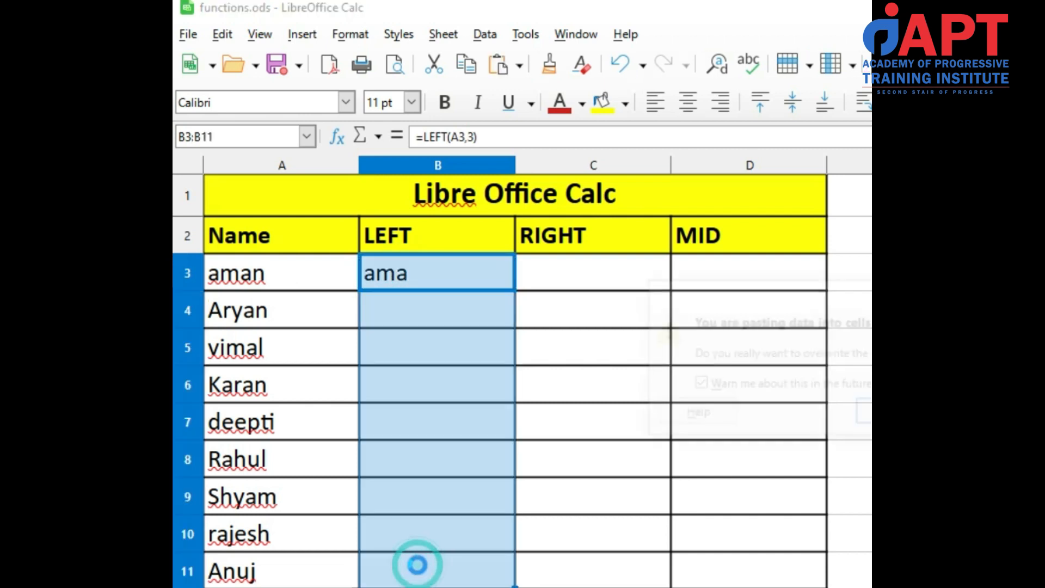
key("Return")
Examine the copied LEFT formulas cell by cell from B4 down to B11
left_click(459, 313)
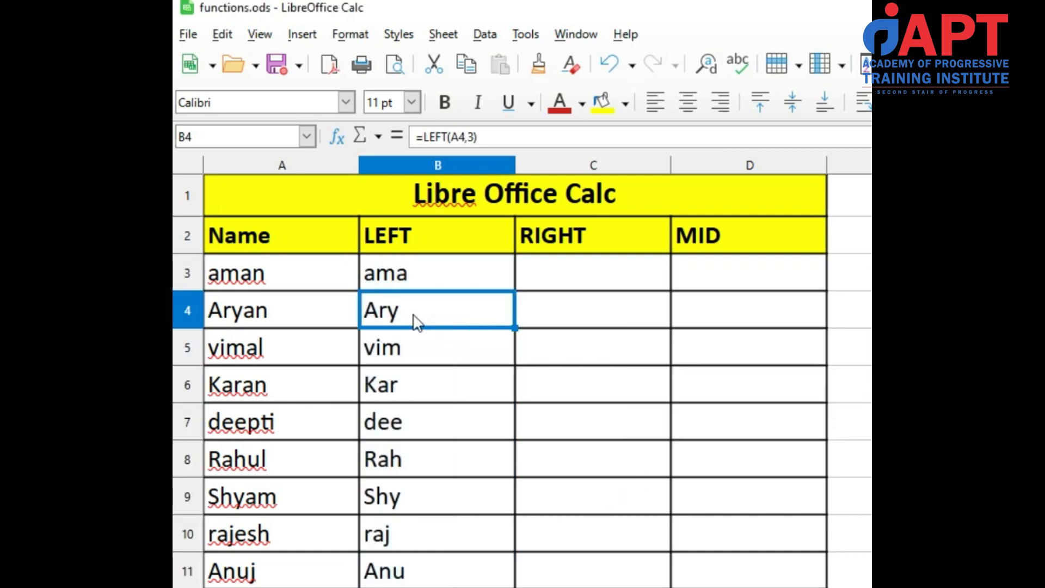
left_click(409, 346)
left_click(409, 384)
left_click(410, 422)
left_click(409, 458)
left_click(411, 497)
left_click(401, 541)
left_click(401, 569)
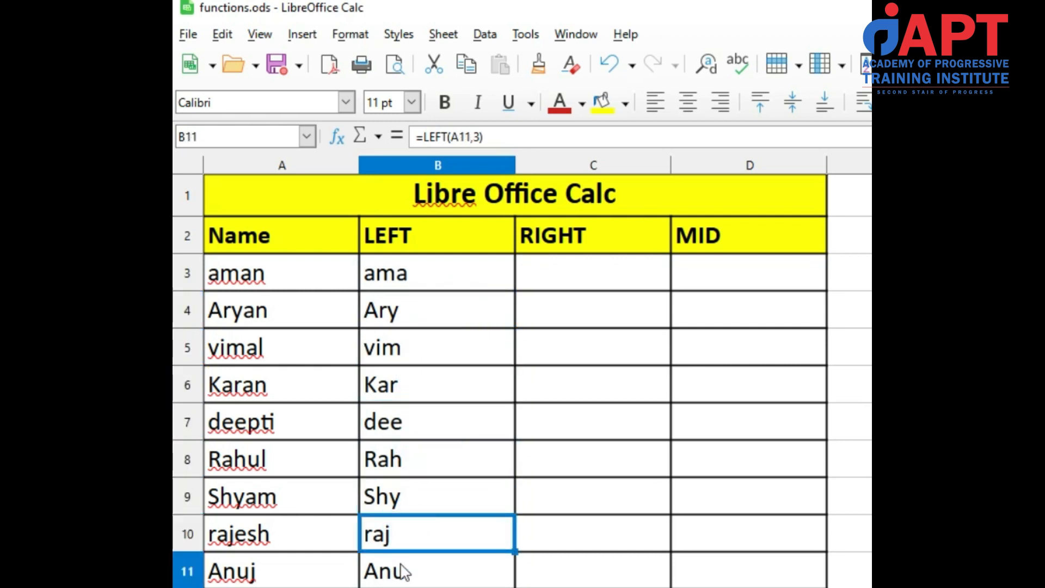
Set the character count of the LEFT formula in B7 to 4
left_click(401, 427)
double_click(401, 427)
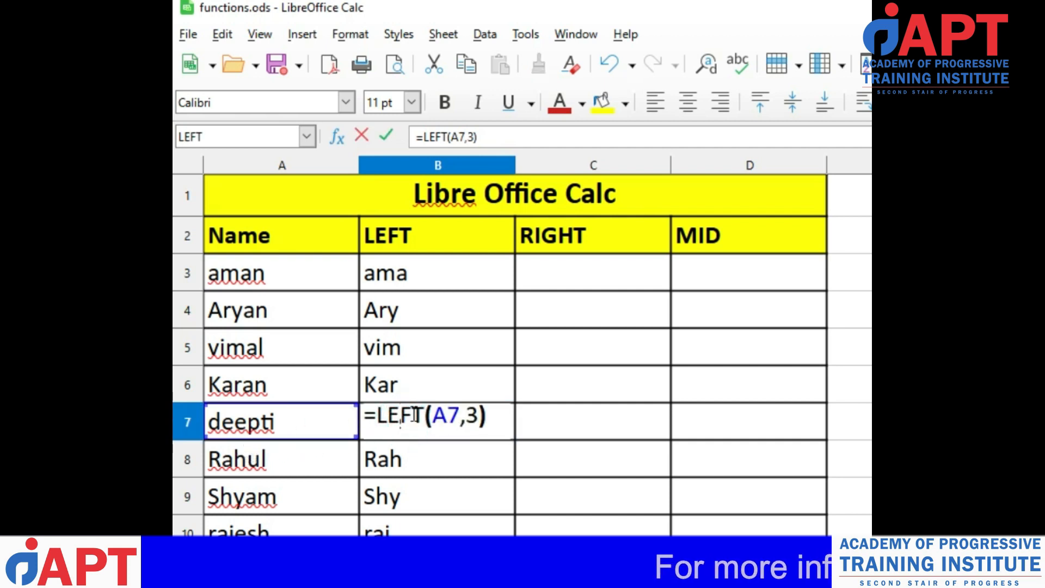
left_click(480, 416)
key("BackSpace")
type("4")
key("Return")
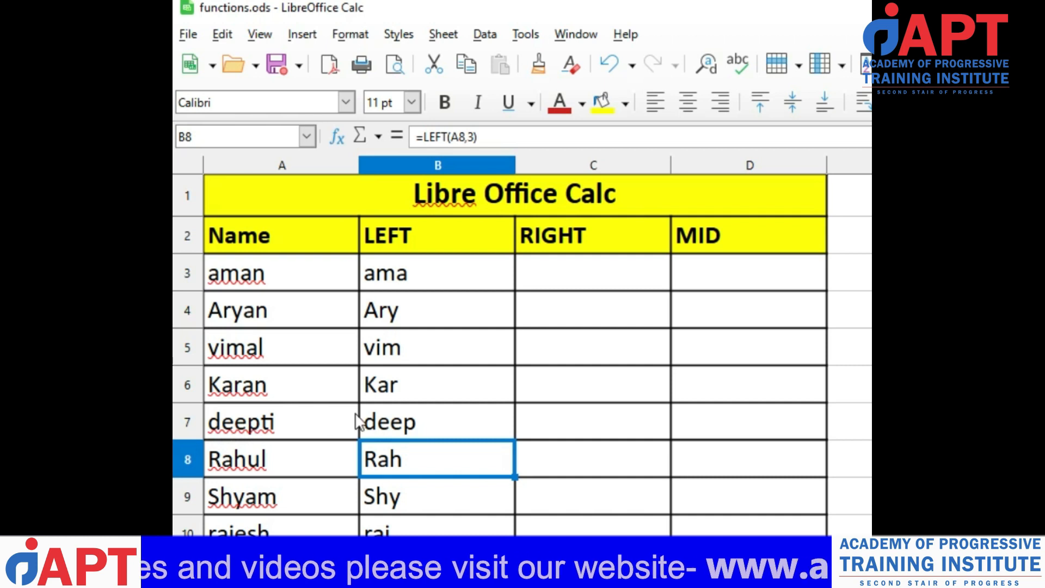
left_click(391, 426)
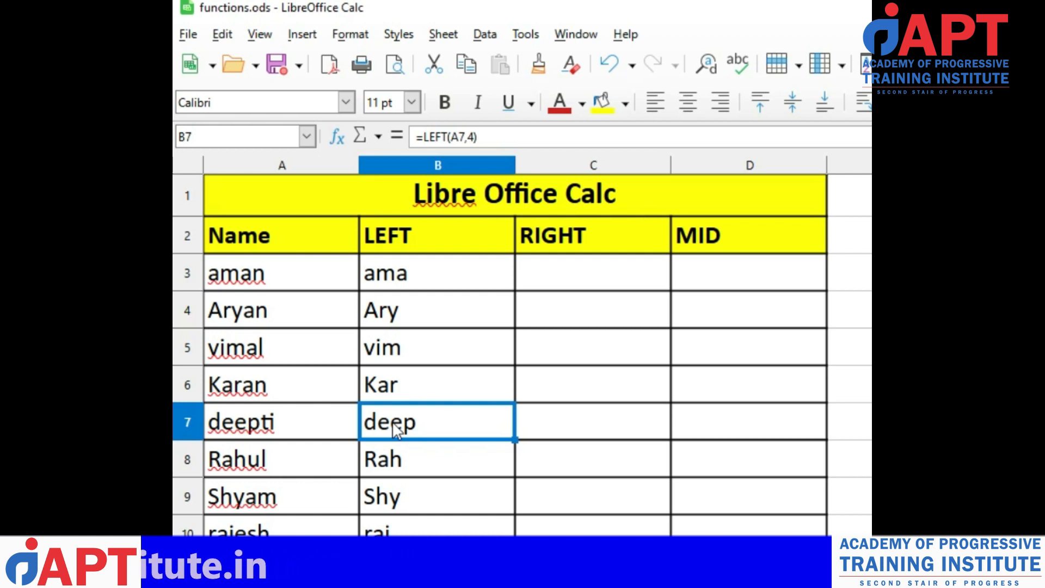
Enter the formula =RIGHT(A3,2) in cell C3 to extract the last two characters of the name
left_click(564, 273)
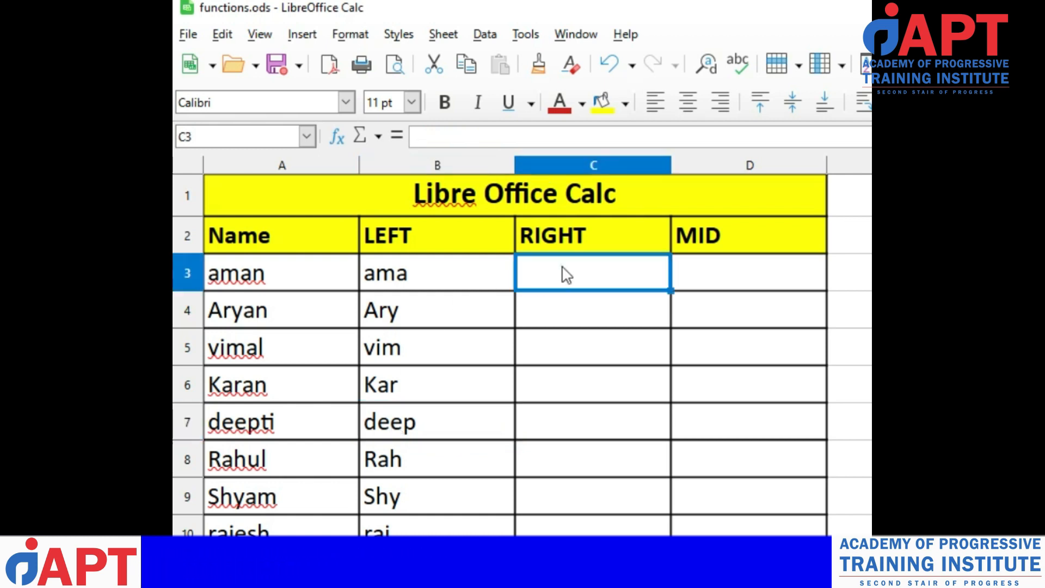
double_click(566, 275)
type("=right(")
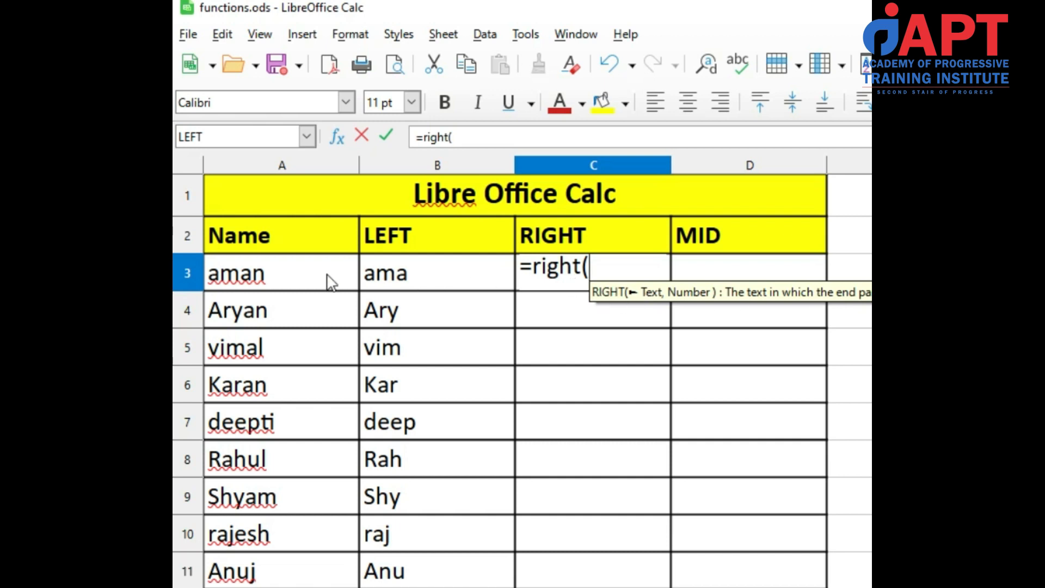
left_click(302, 282)
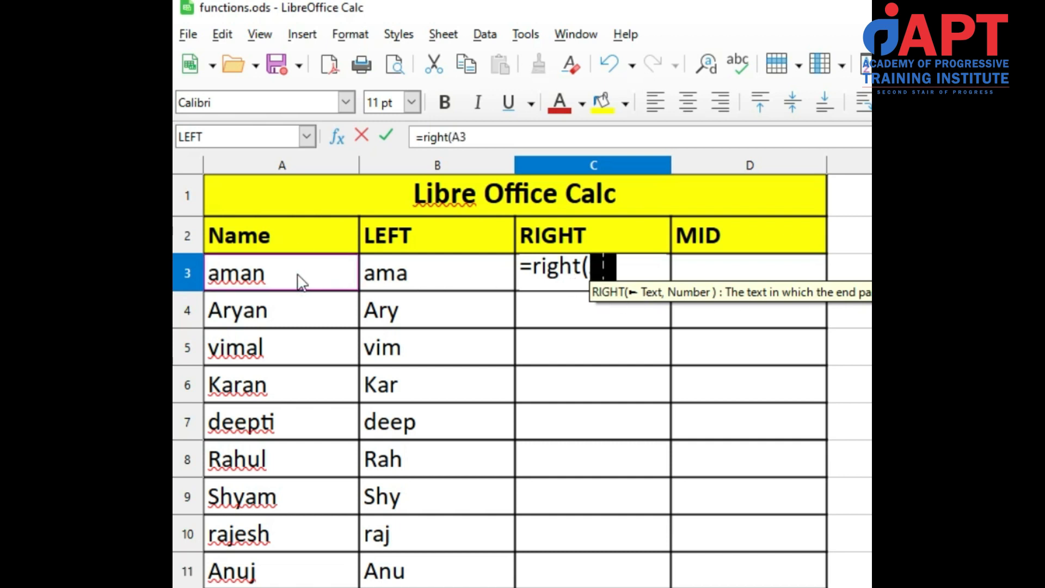
type(",")
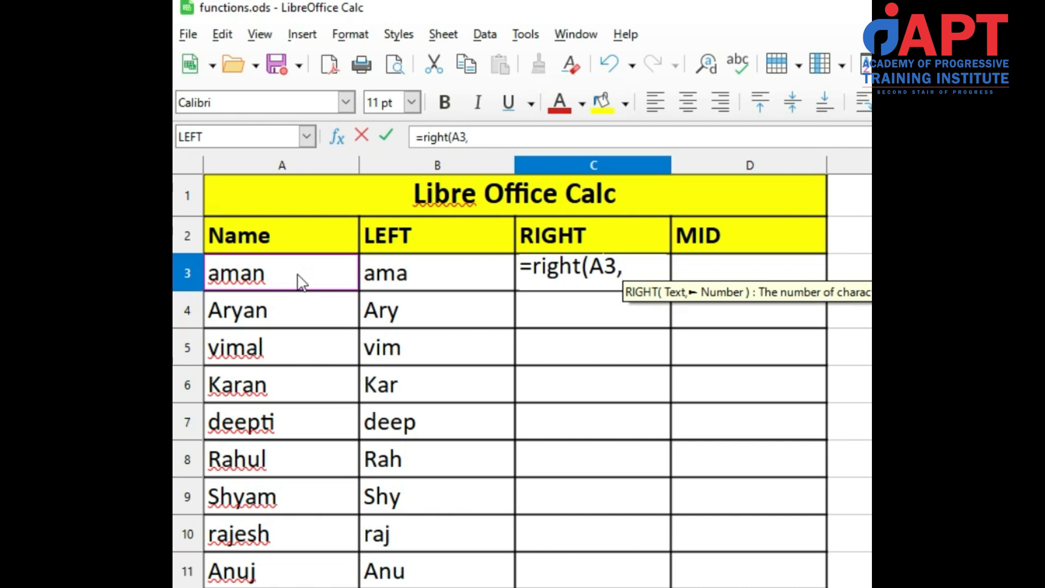
type(" 2)")
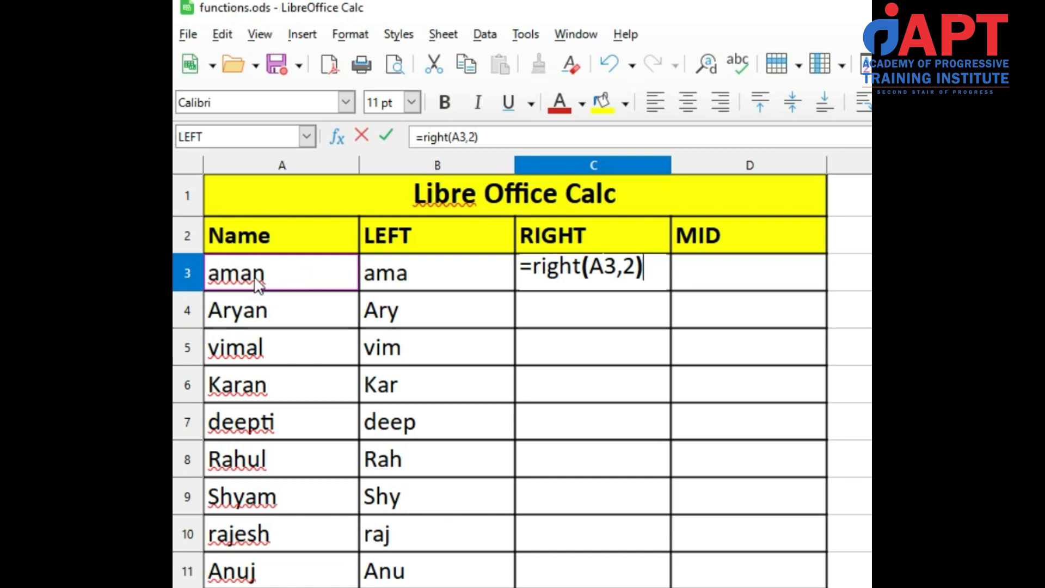
key("Return")
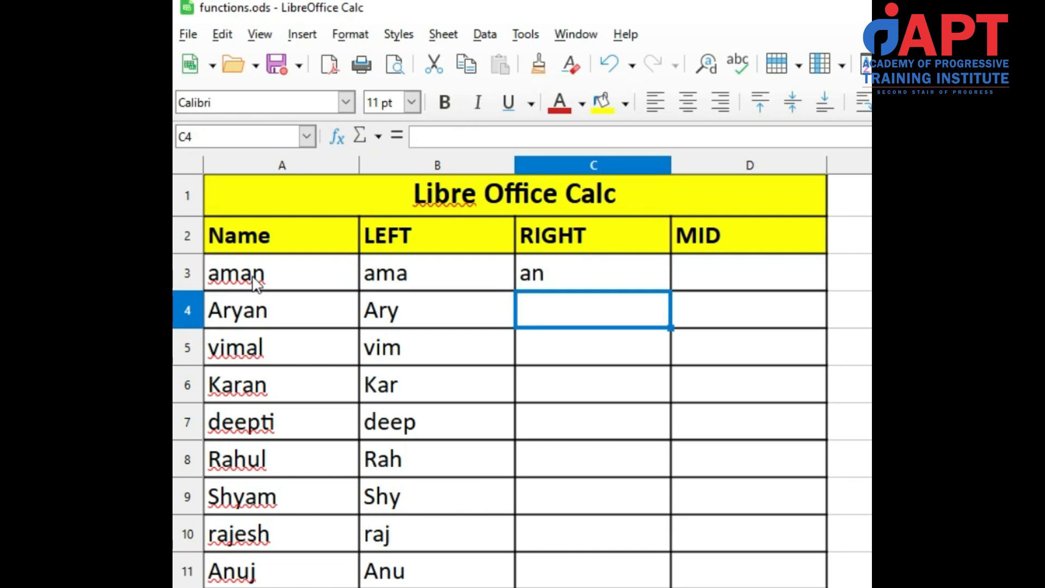
Copy the RIGHT formula from C3 into the range C3:C11
left_click(550, 271)
key("ctrl+c")
key("shift+Down")
key("shift+Down")
key("shift+Down")
key("shift+Down")
key("shift+Down")
key("shift+Down")
key("shift+Down")
key("shift+Down")
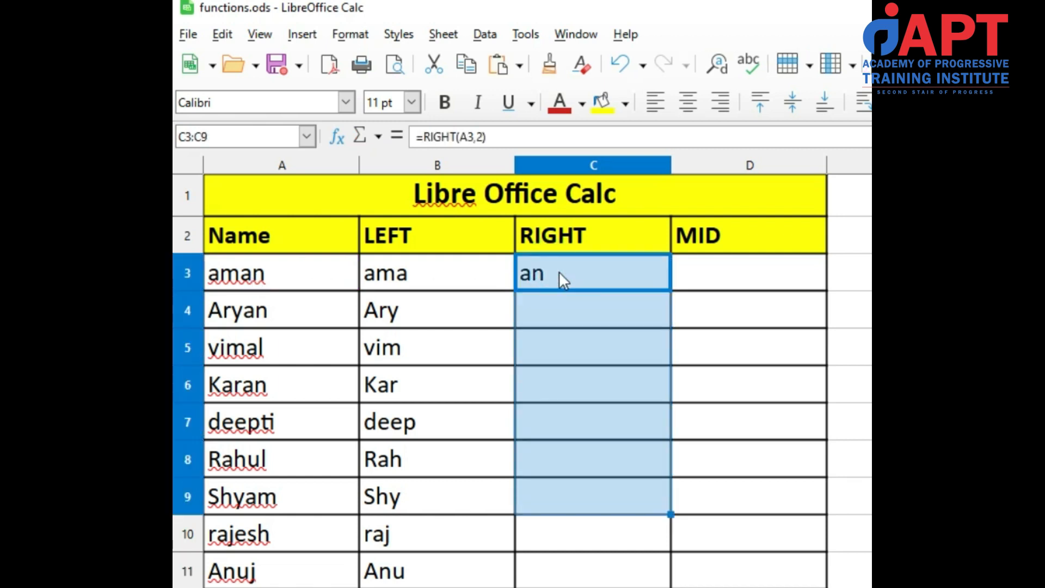
key("ctrl+v")
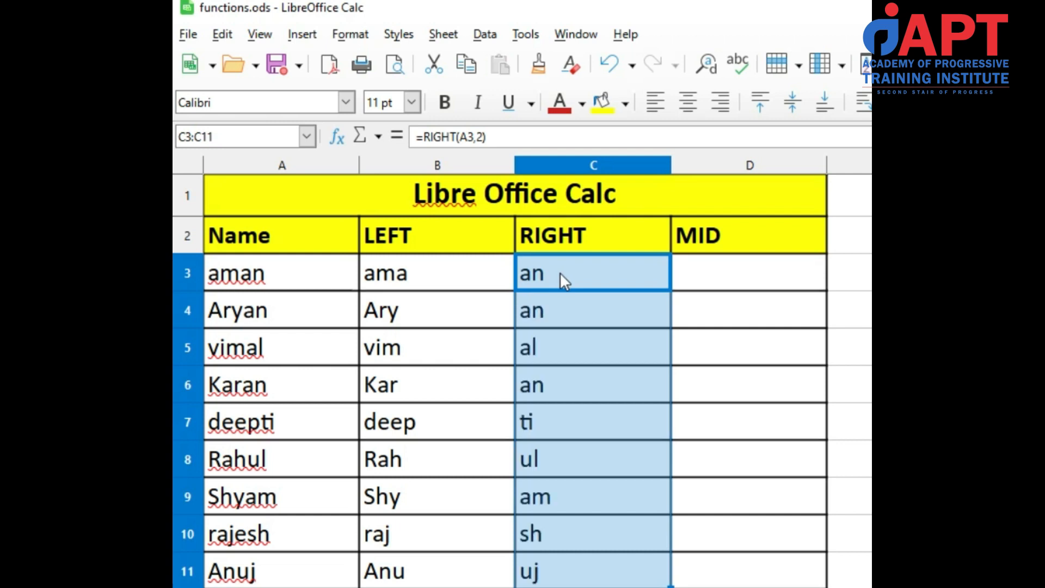
Examine the RIGHT formulas in C4 through C11, and the arguments of the original one in C3
left_click(563, 313)
left_click(560, 347)
left_click(560, 383)
left_click(554, 419)
left_click(555, 458)
left_click(556, 490)
left_click(560, 544)
left_click(563, 568)
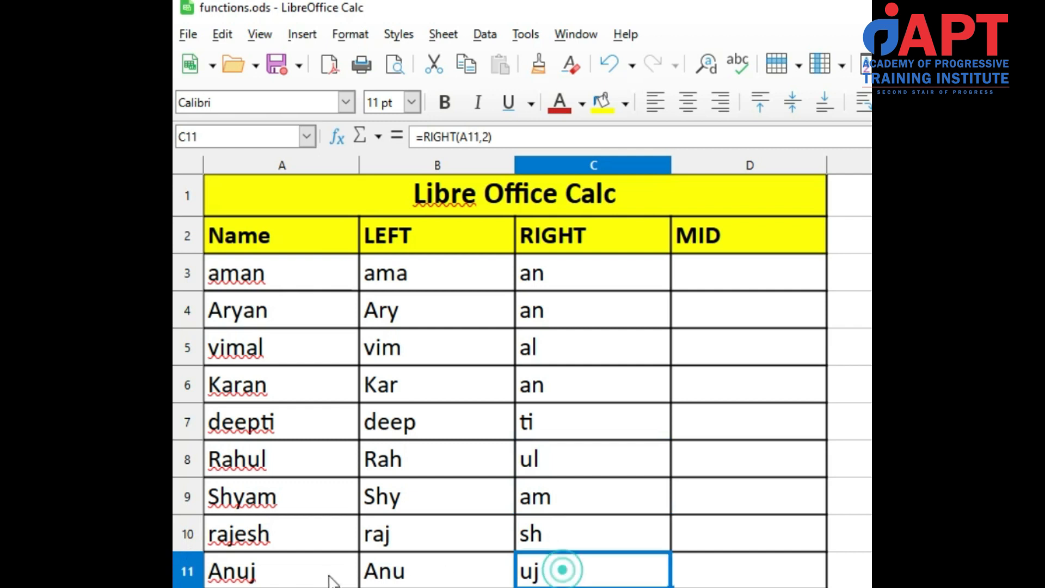
left_click(553, 280)
double_click(552, 280)
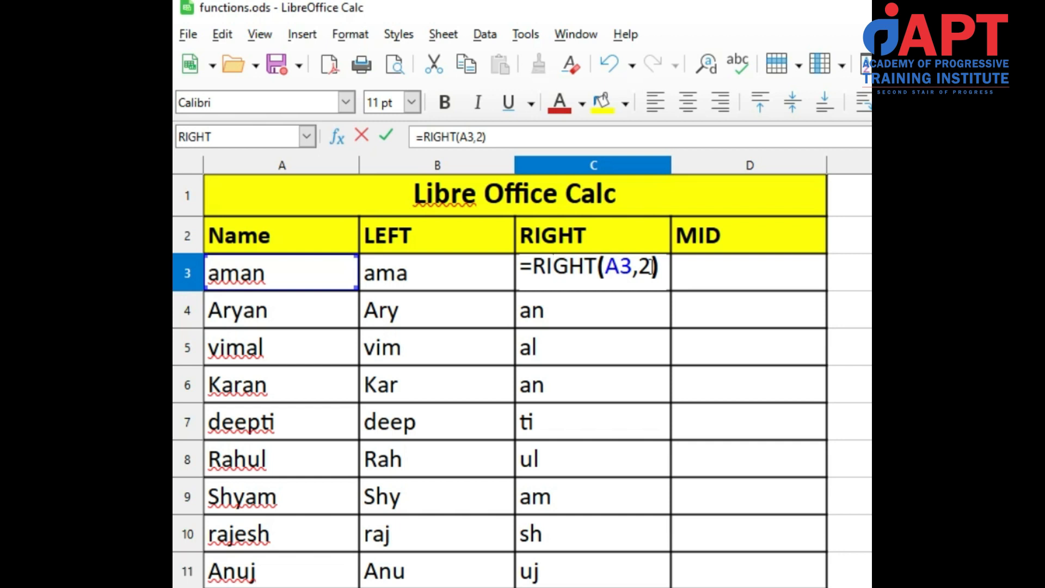
key("Return")
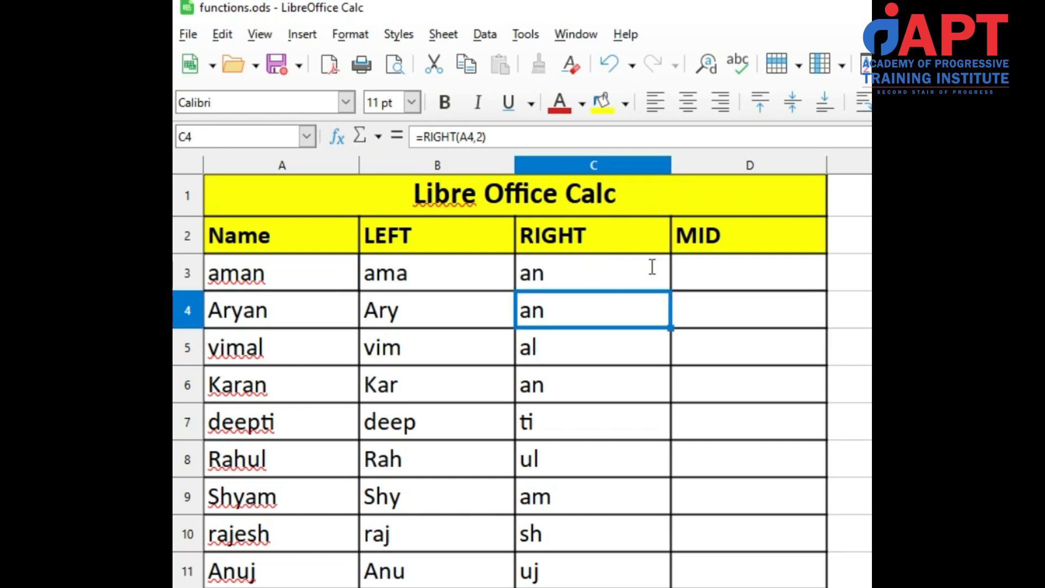
Enter the formula =MID(A3,2,2) in cell D3 to extract two characters starting from the second one
left_click(713, 268)
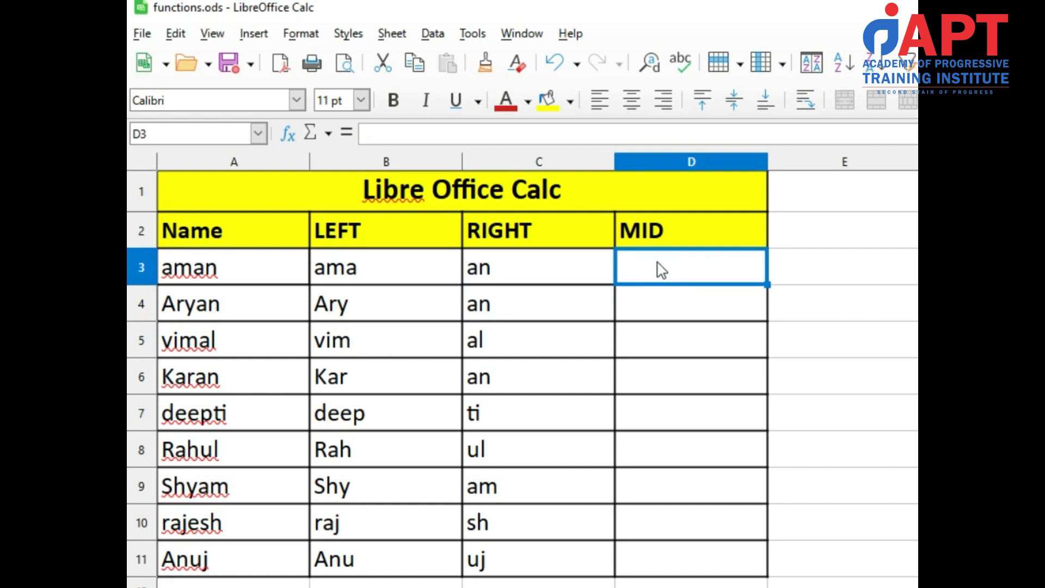
type("=mid")
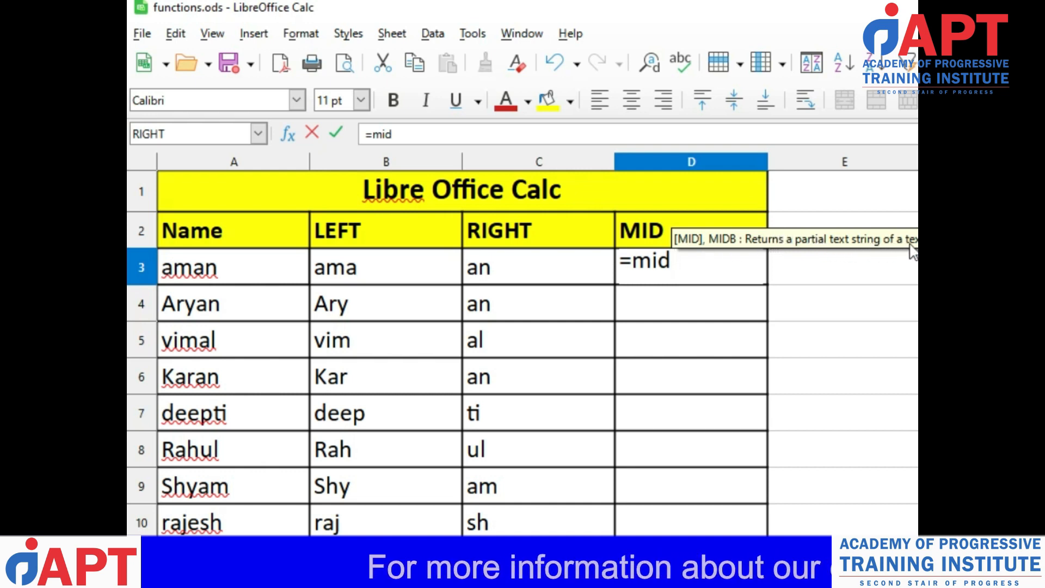
type("(")
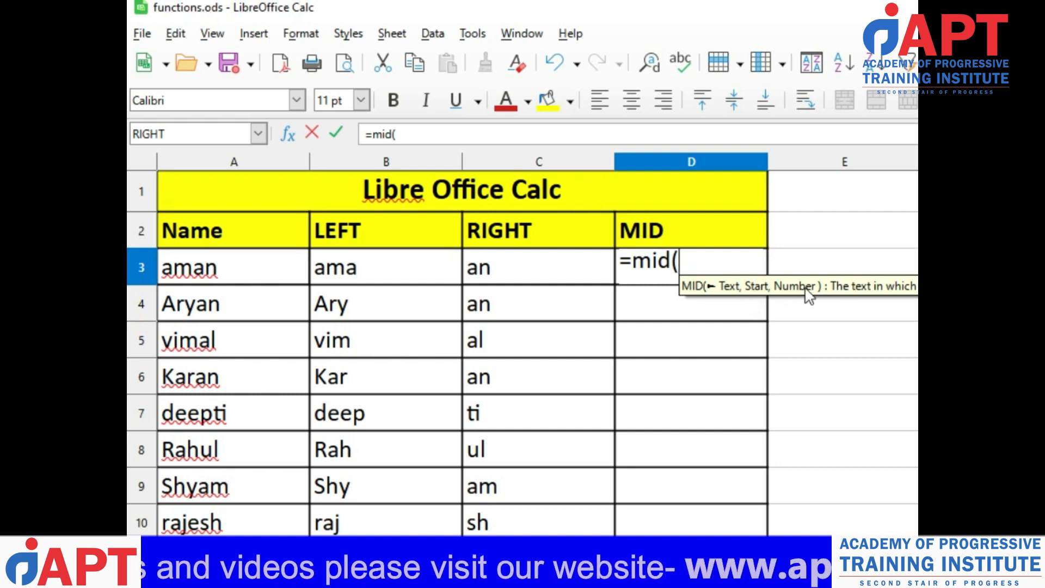
left_click(249, 273)
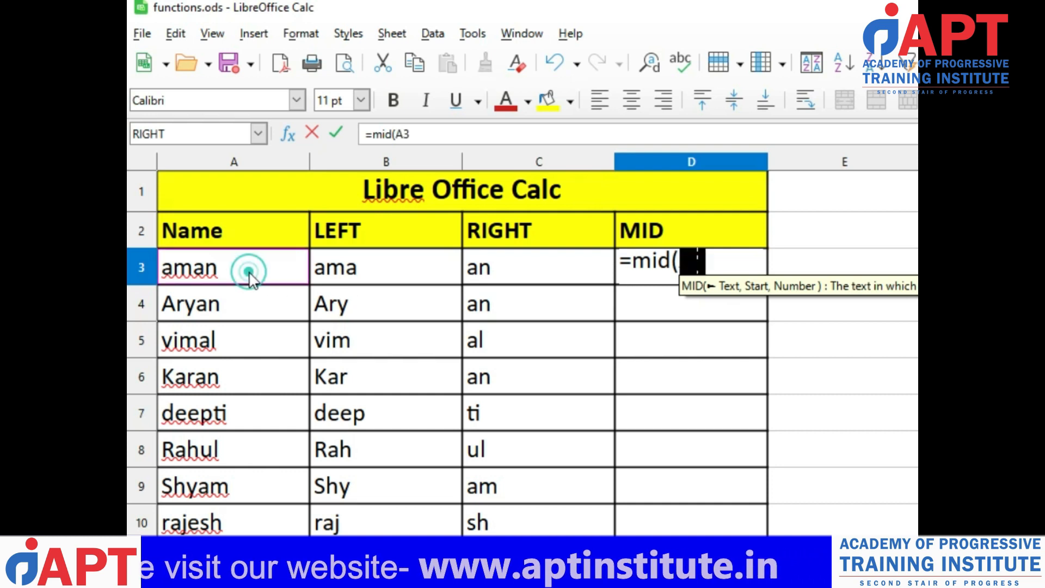
type(",")
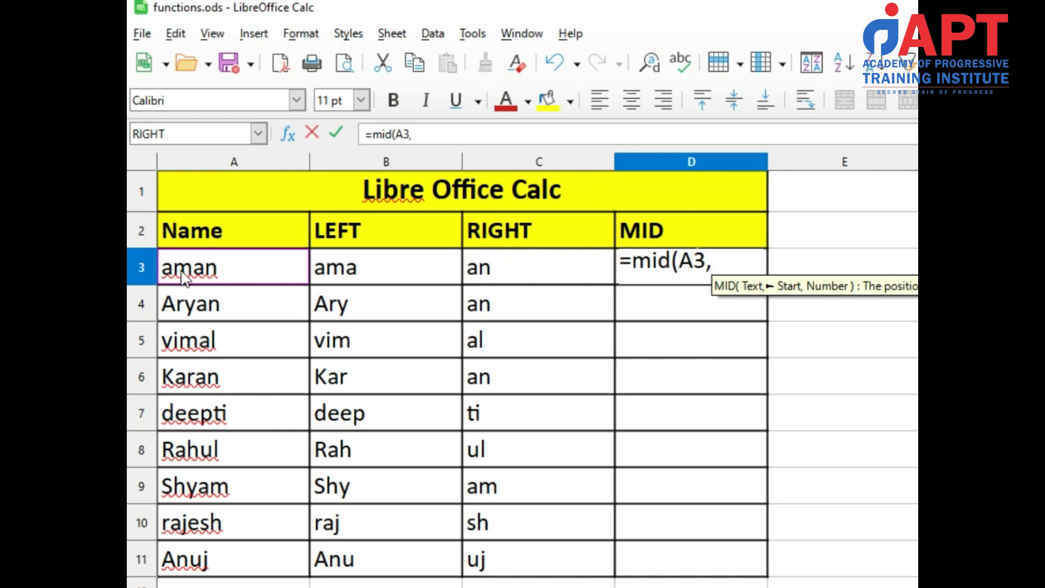
type("2")
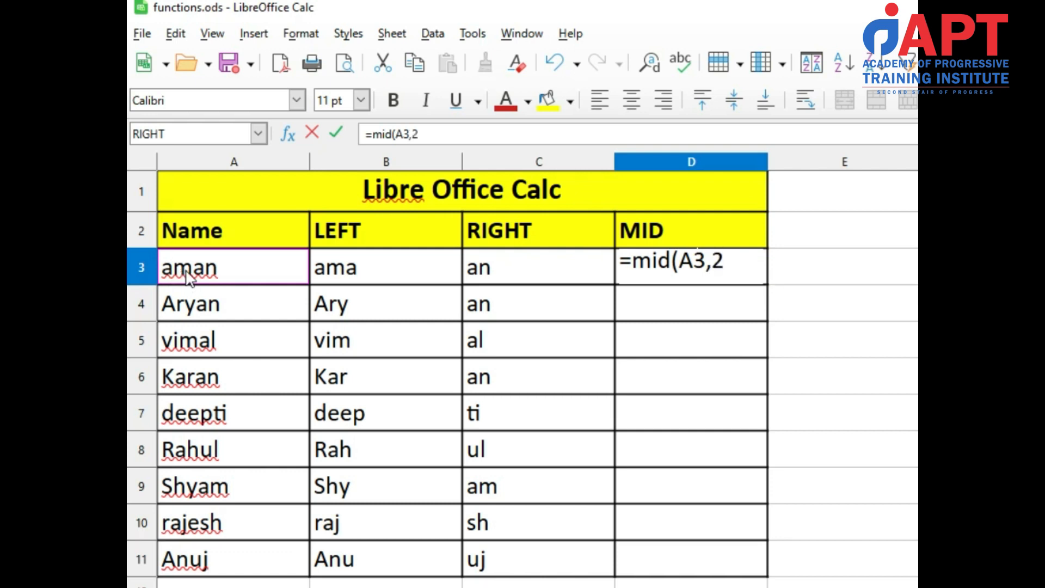
type(",")
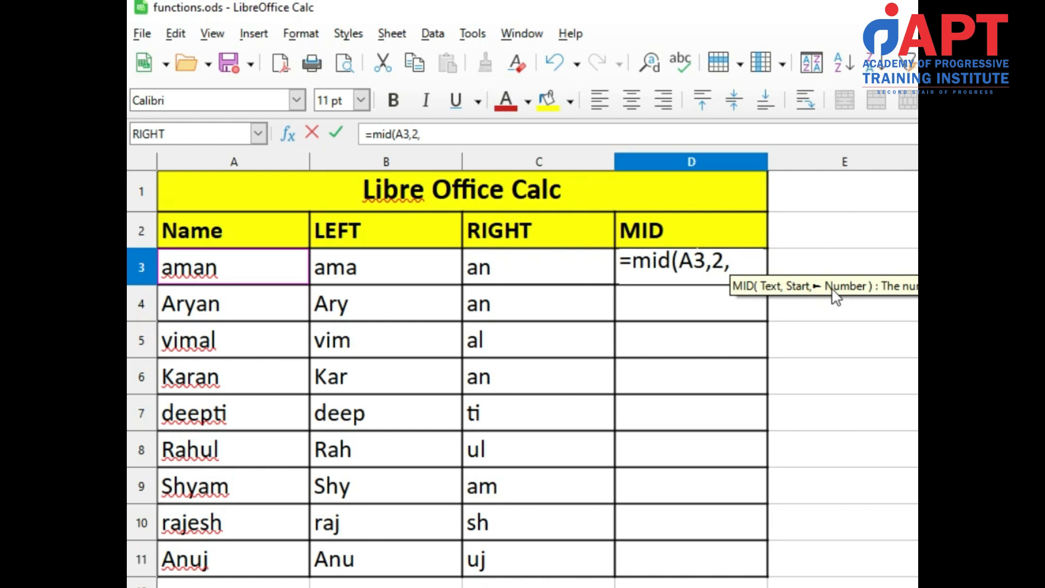
type("2")
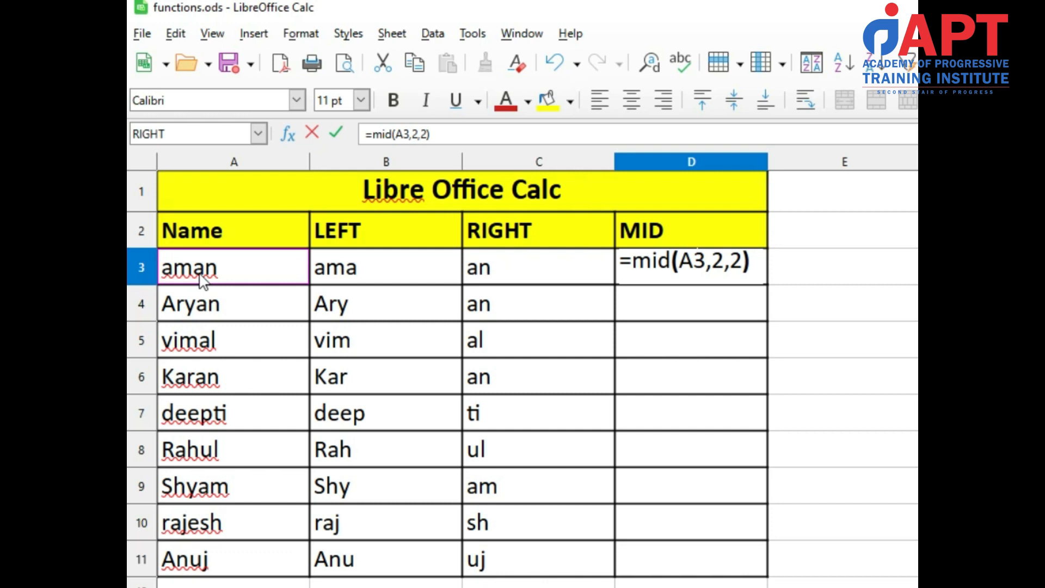
key("Return")
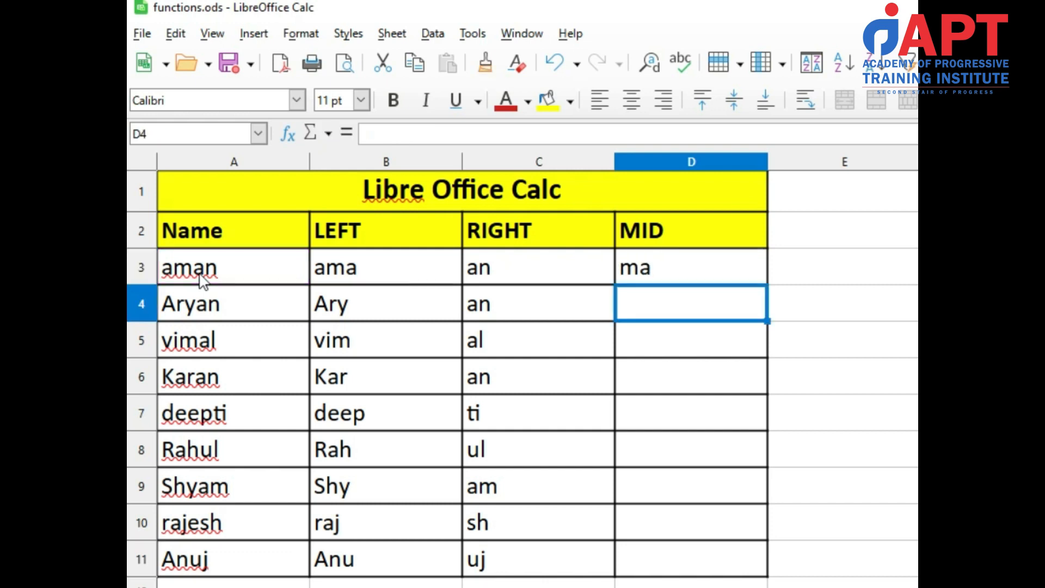
Review the text, start and number arguments of the MID formula in D3 without changing them
left_click(637, 275)
double_click(633, 267)
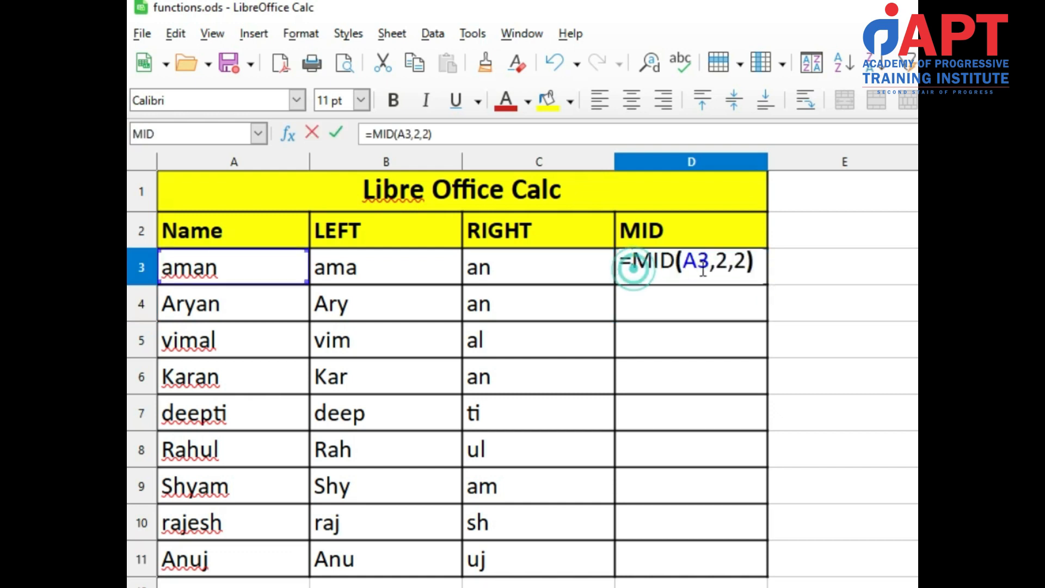
left_click(699, 260)
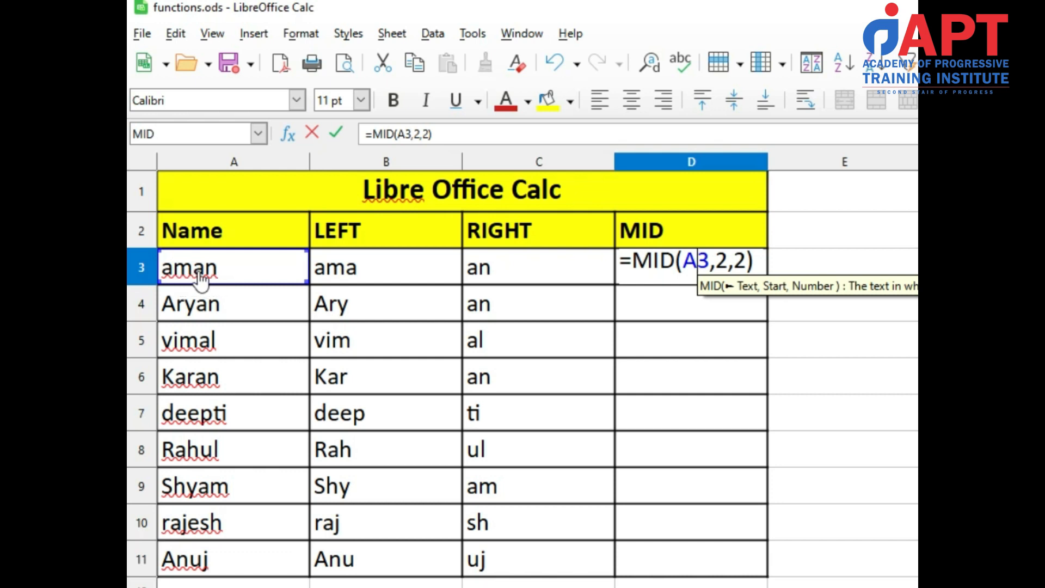
key("Return")
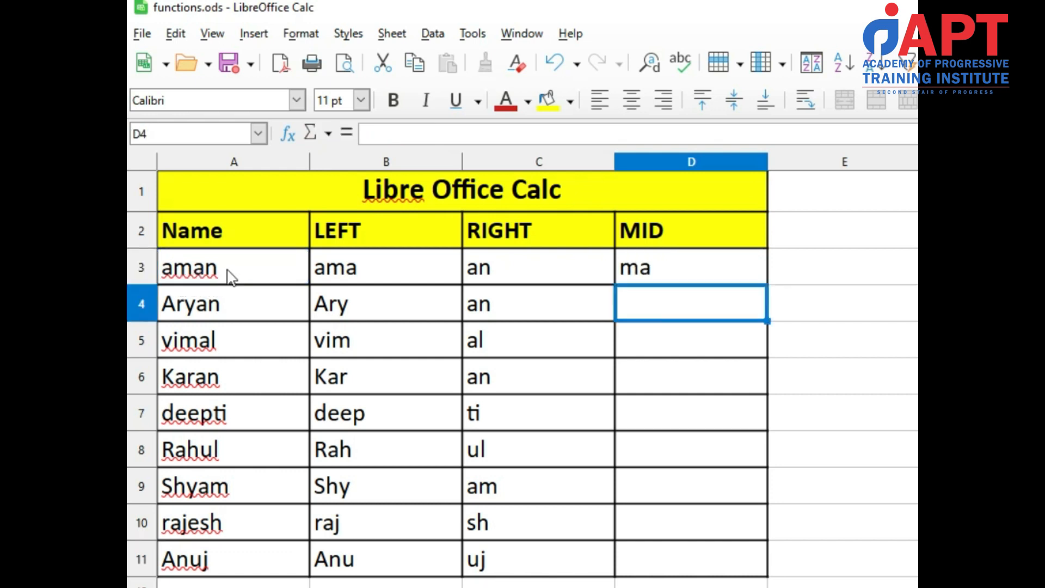
Copy the MID formula from D3 into the range D4:D11
left_click(636, 265)
key("ctrl+c")
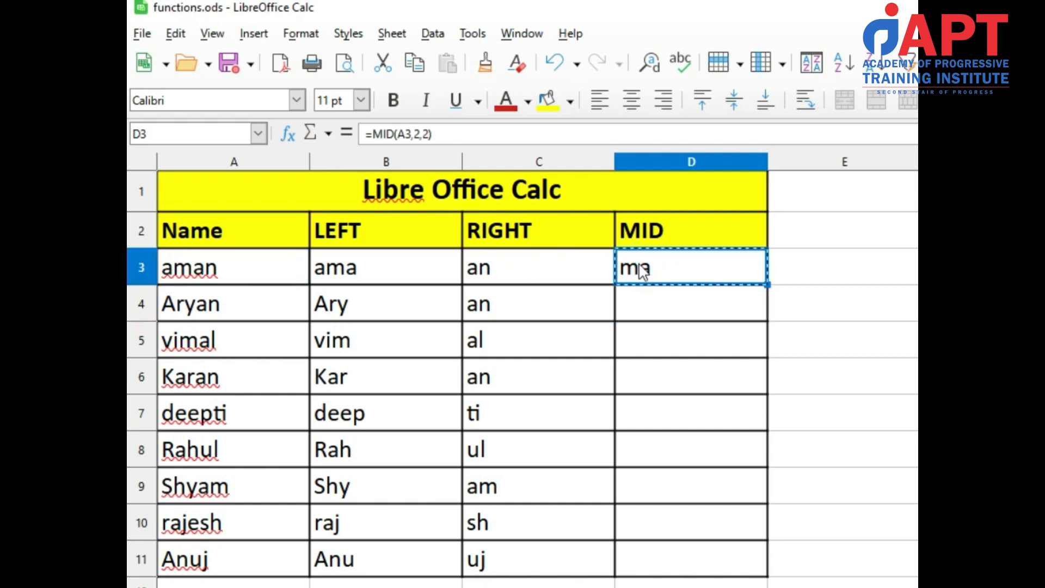
left_click_drag(664, 303, 674, 559)
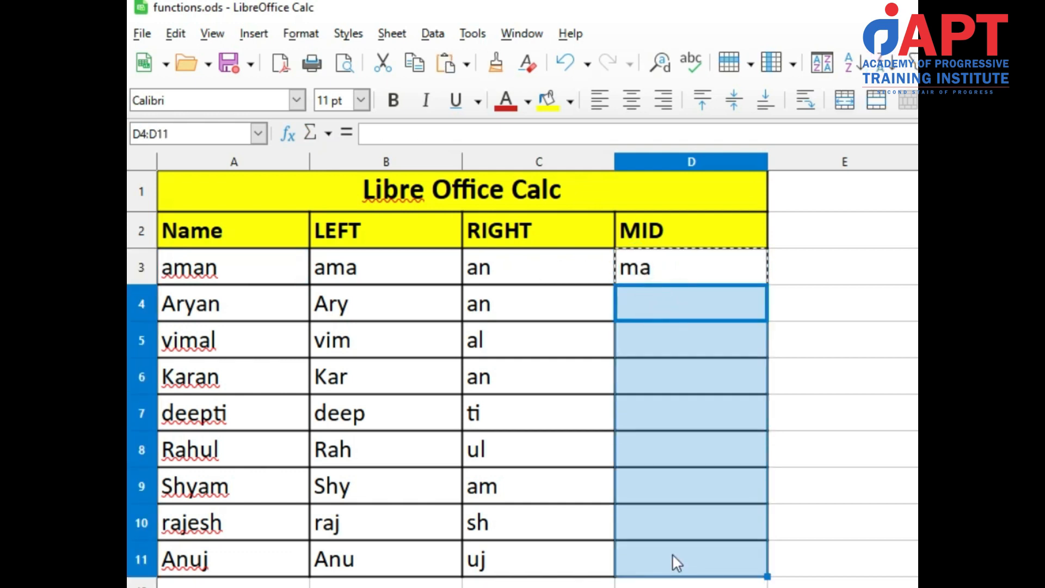
key("ctrl+v")
Review the arguments of the MID formula in D7 for the name deepti without changing them
left_click(651, 416)
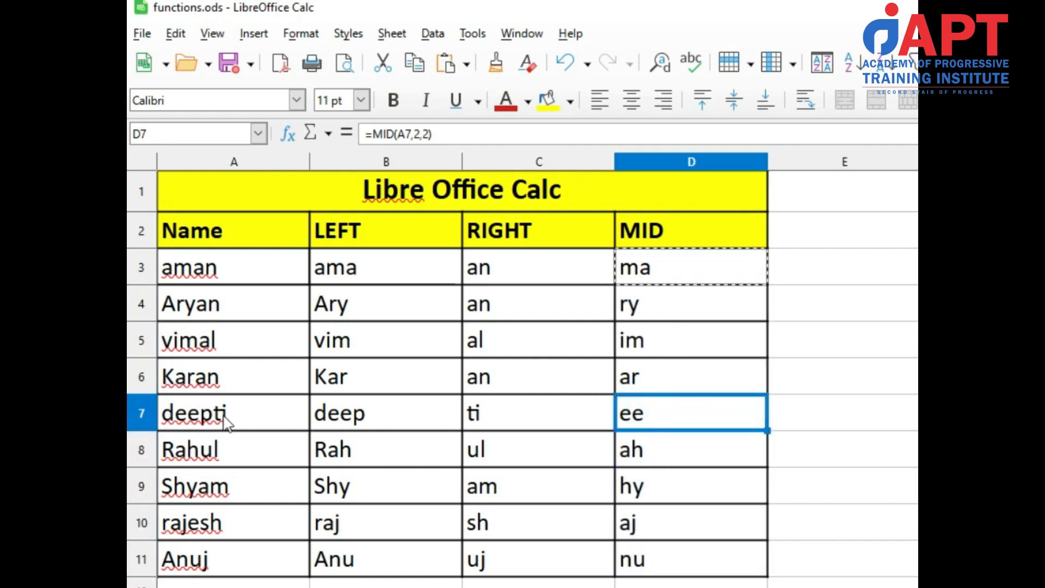
double_click(664, 409)
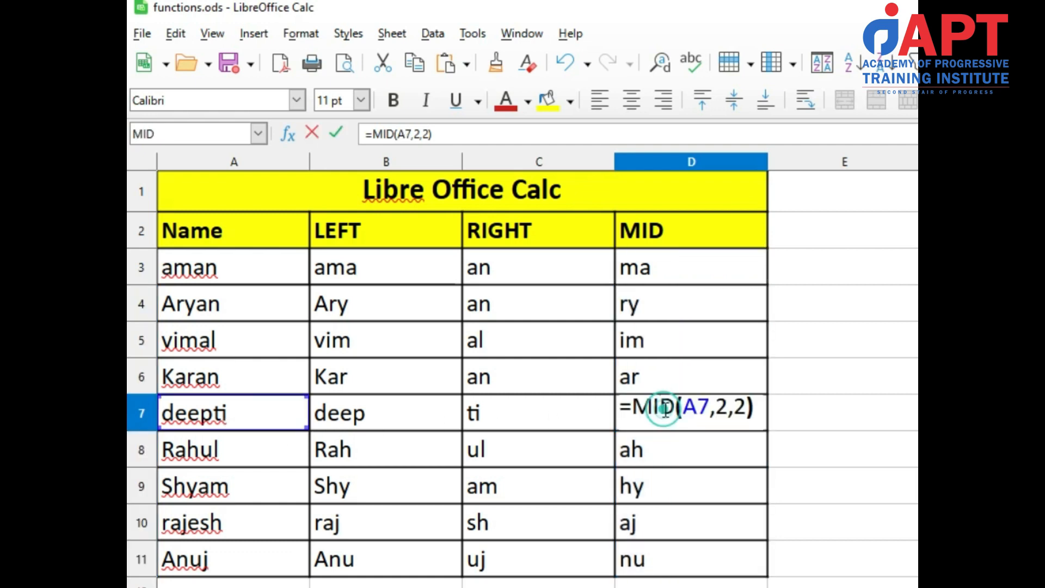
left_click(726, 405)
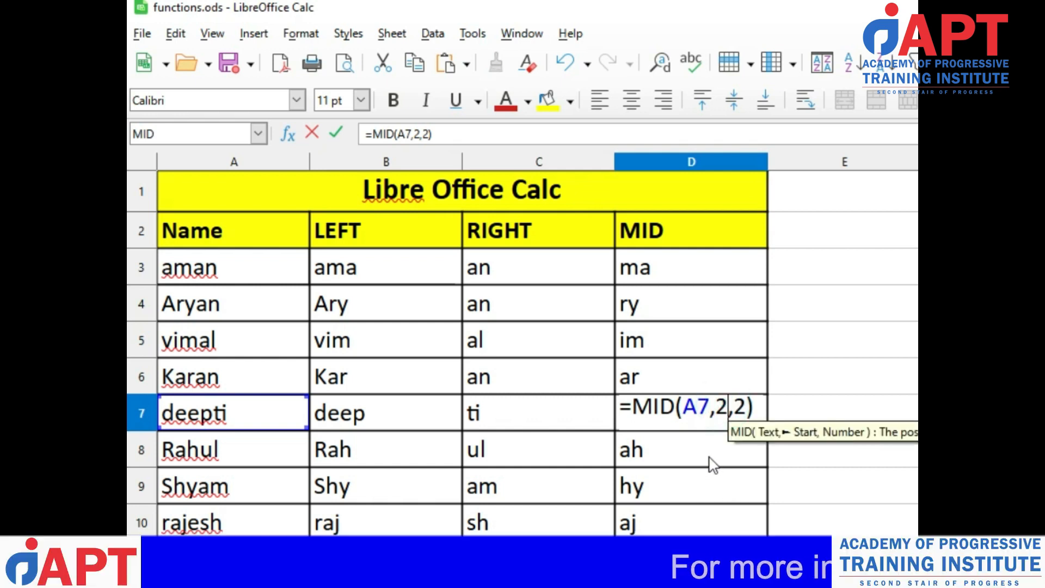
key("Return")
key("Up")
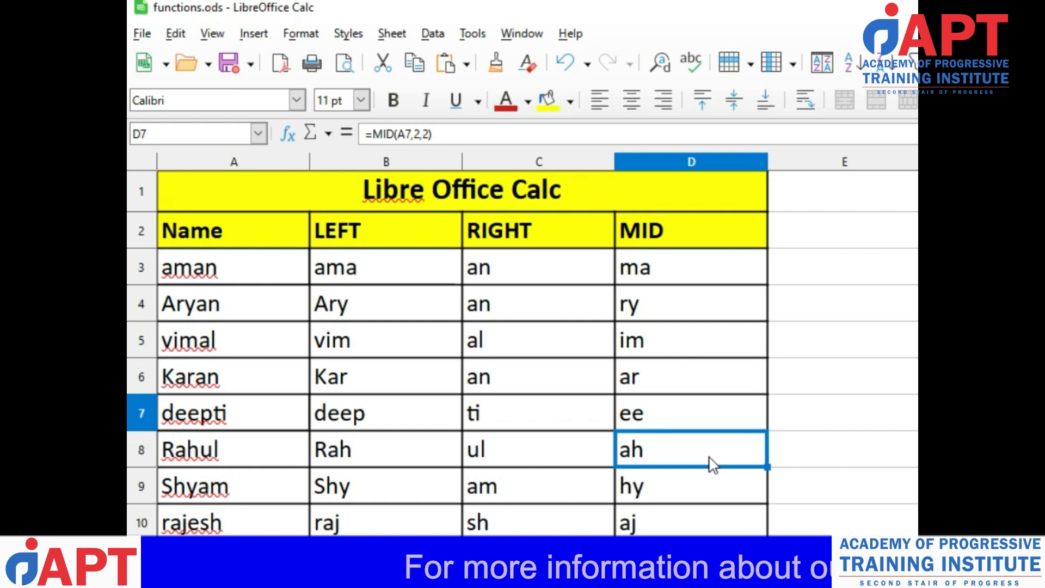
Change the MID formula in D7 to =MID(A7,3,4) so it extracts four characters starting from the third one
key("F2")
key("Left")
key("Left")
key("Left")
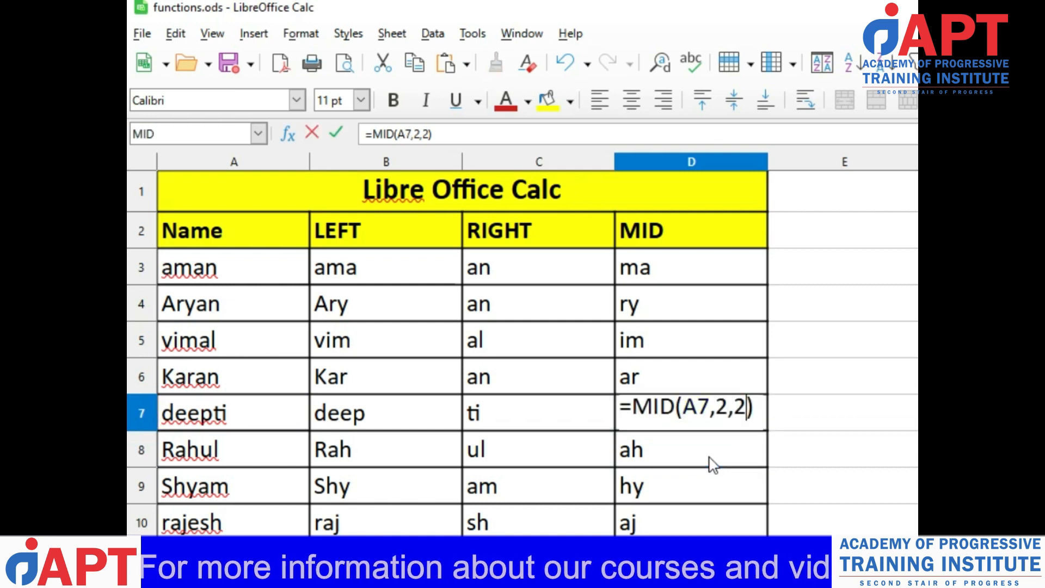
key("shift+Left")
type("3")
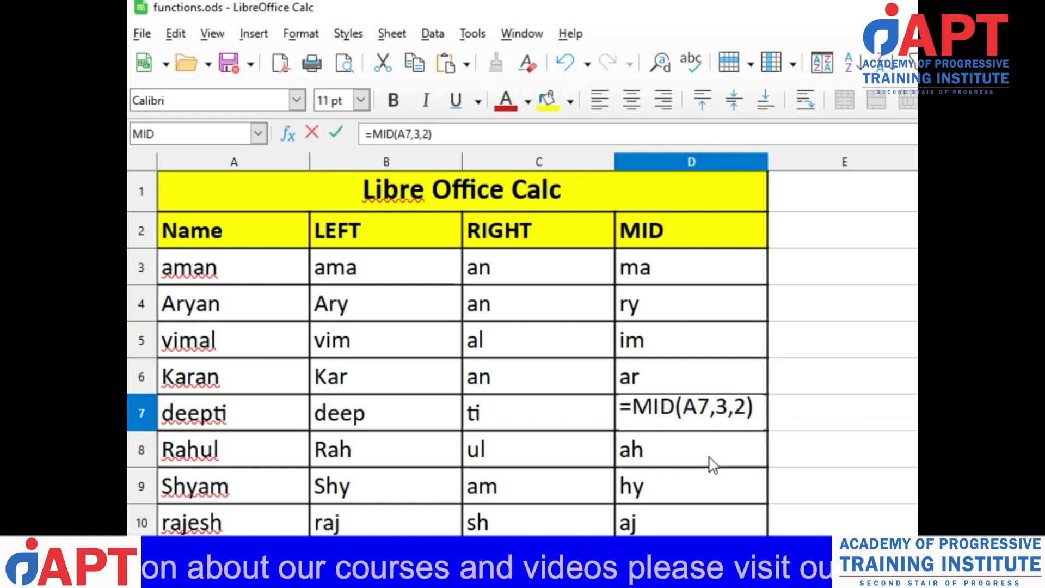
key("Right")
key("shift+Right")
type("4")
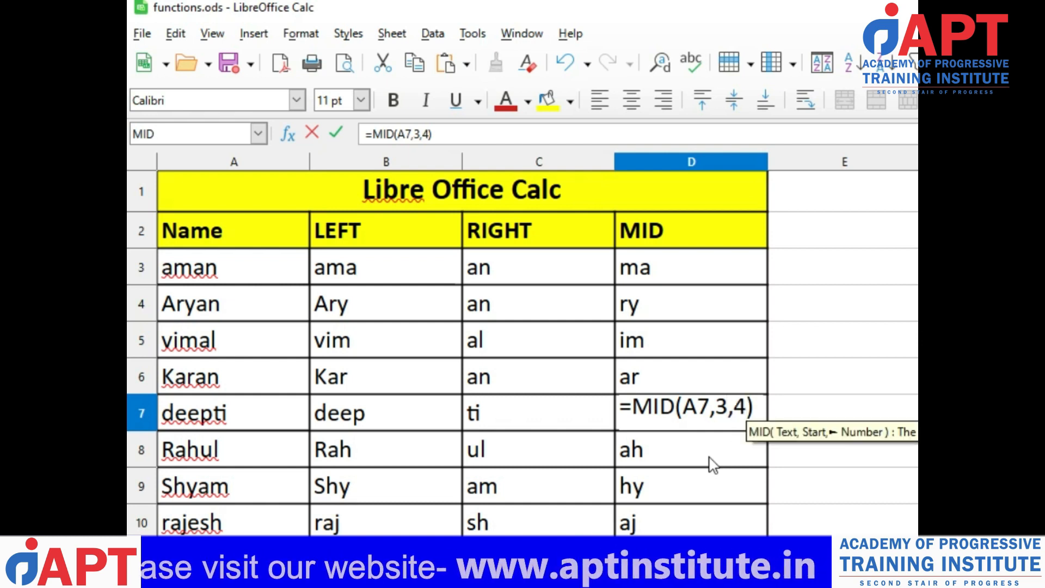
key("Return")
key("Up")
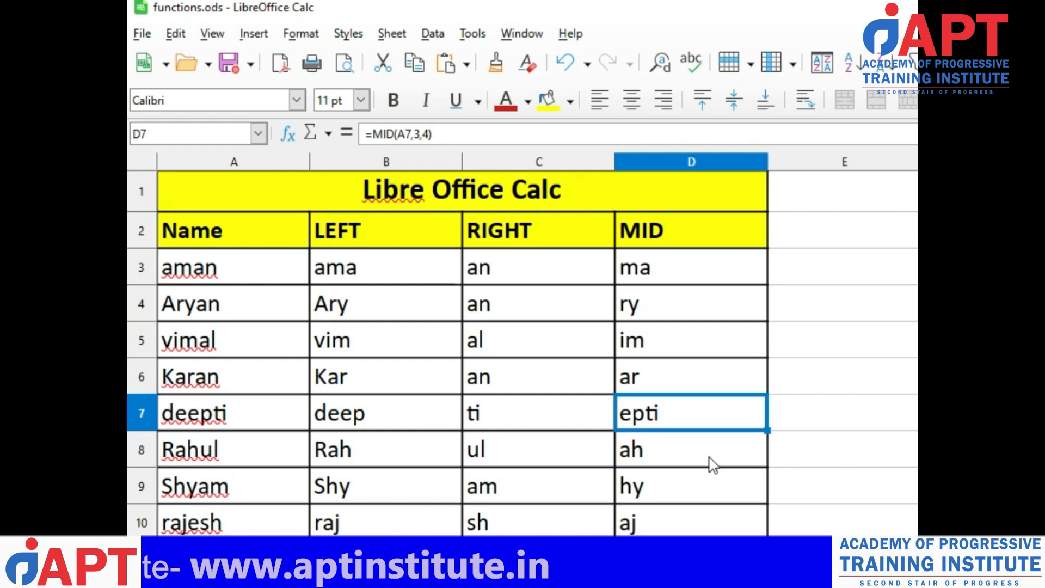